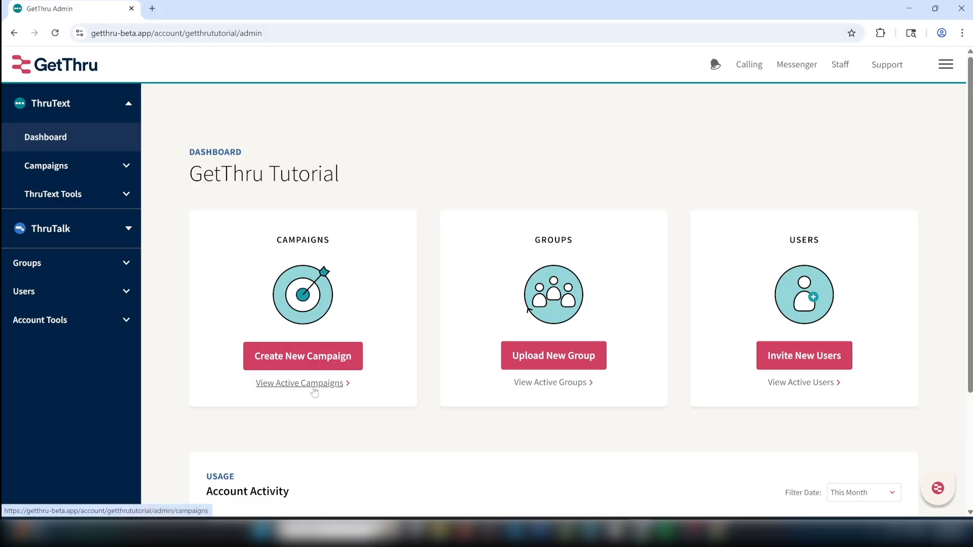
Open the conversations of the active Bartlett Giving Day campaign and sort the senders by Needs Reply
{"action": "left_click", "coordinate": [313, 390]}
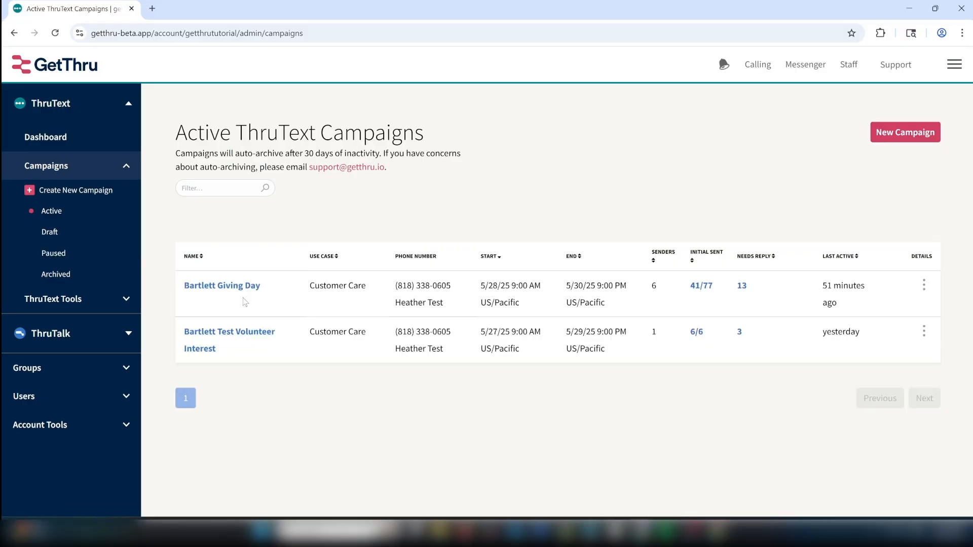
{"action": "left_click", "coordinate": [230, 287]}
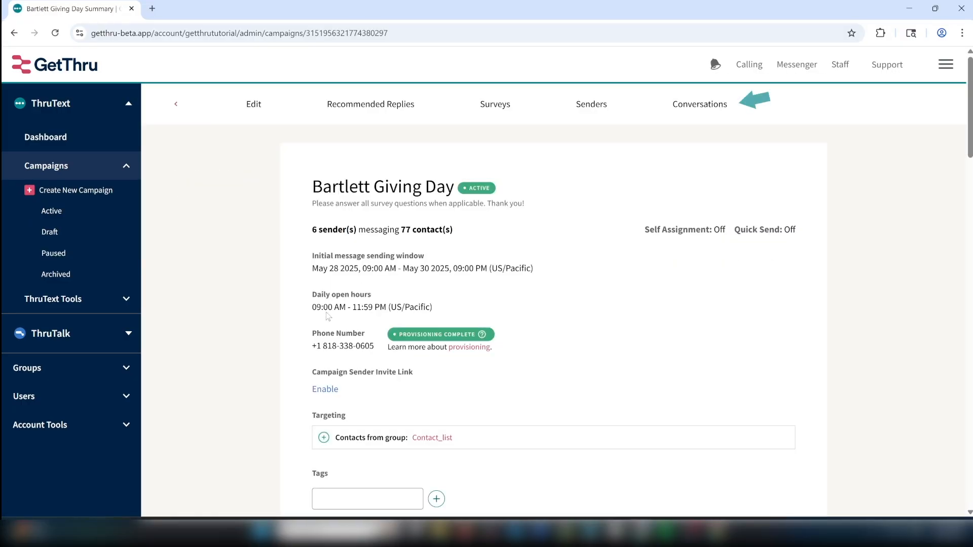
{"action": "left_click", "coordinate": [700, 104]}
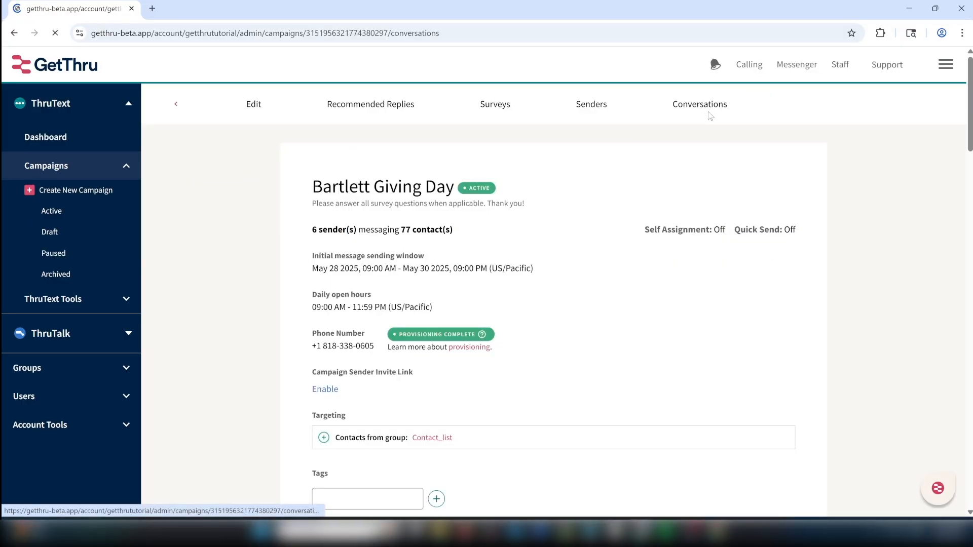
{"action": "scroll", "coordinate": [926, 124], "scroll_direction": "down", "scroll_amount": 2}
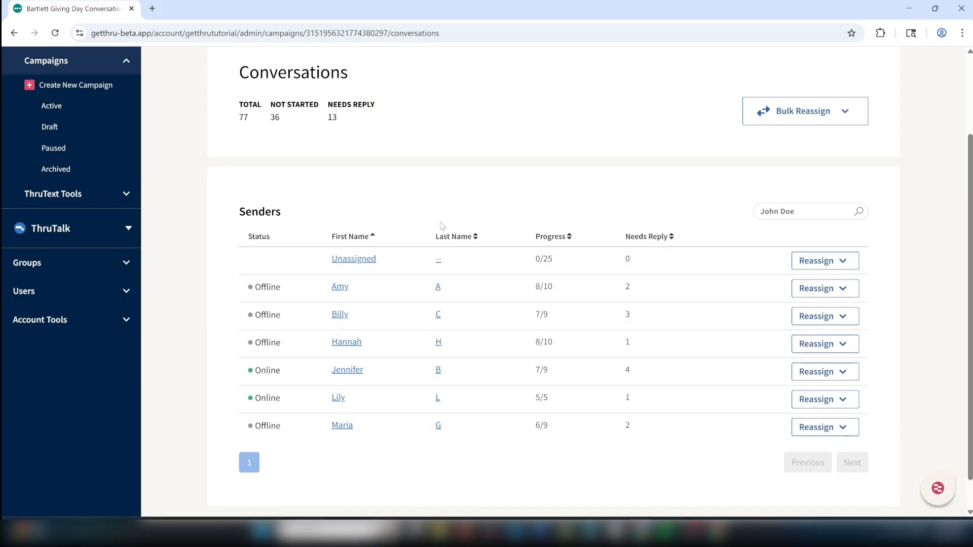
{"action": "left_click", "coordinate": [670, 237]}
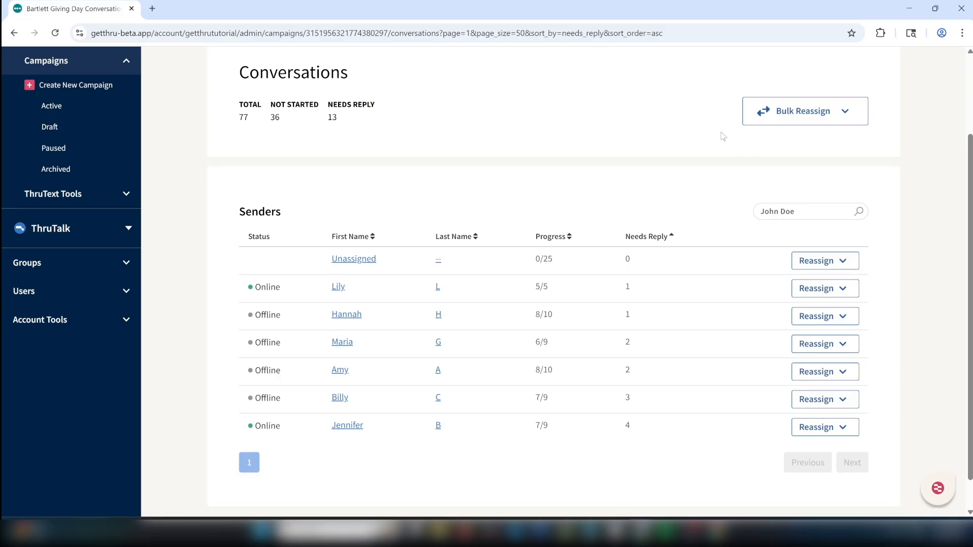
{"action": "left_click", "coordinate": [850, 112]}
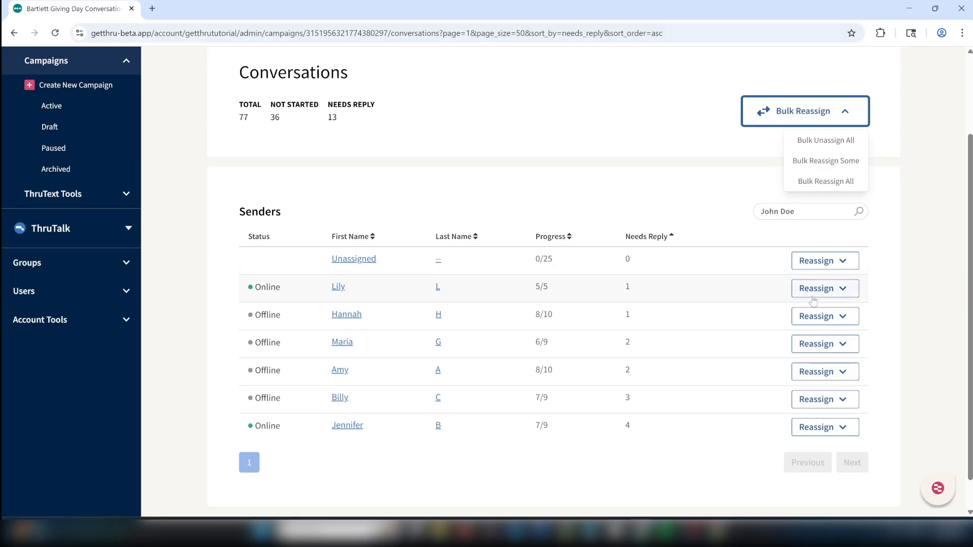
{"action": "left_click", "coordinate": [830, 294]}
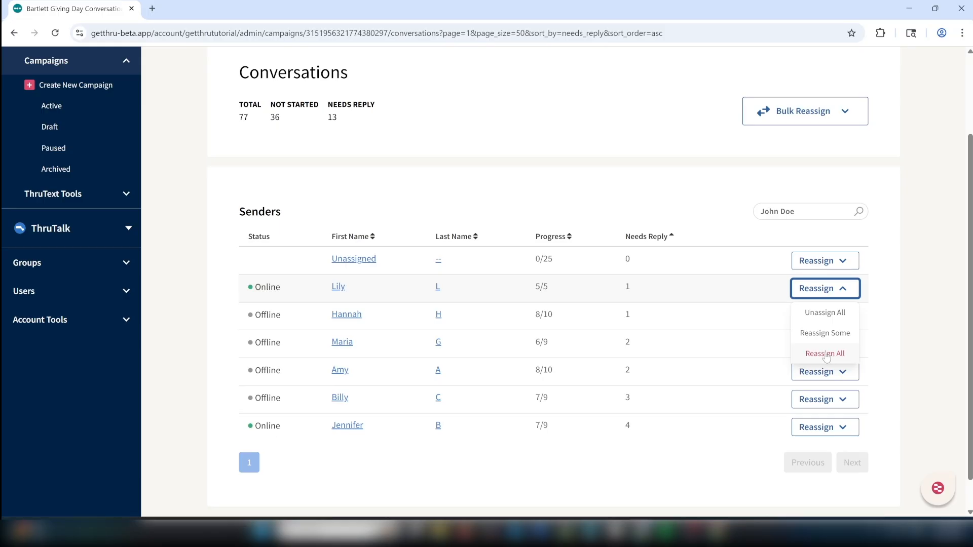
{"action": "left_click", "coordinate": [725, 225]}
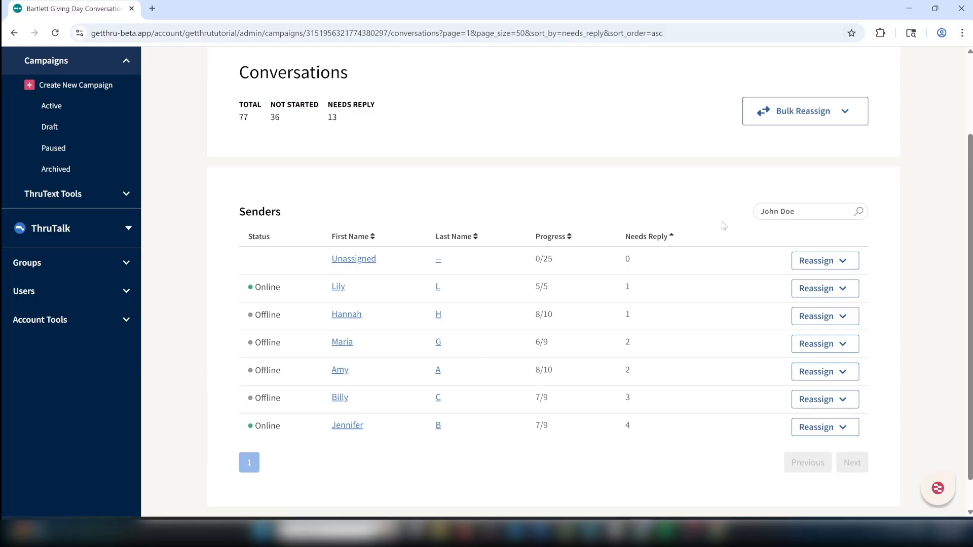
{"action": "left_click", "coordinate": [842, 292]}
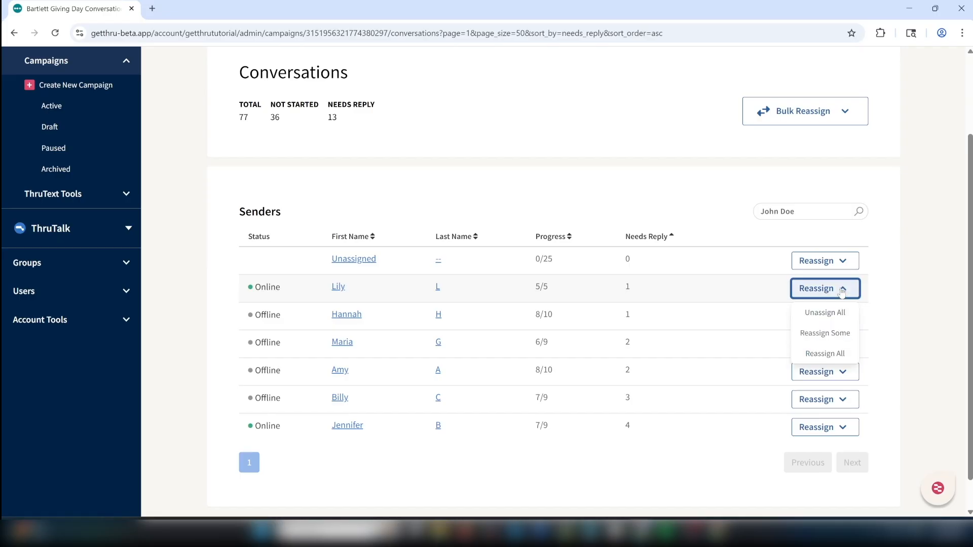
{"action": "left_click", "coordinate": [835, 316]}
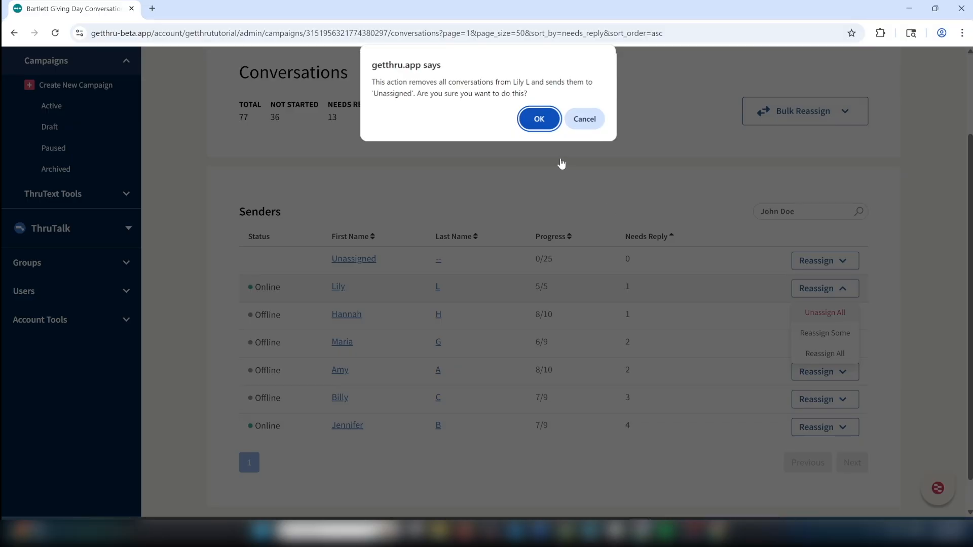
{"action": "left_click", "coordinate": [539, 120]}
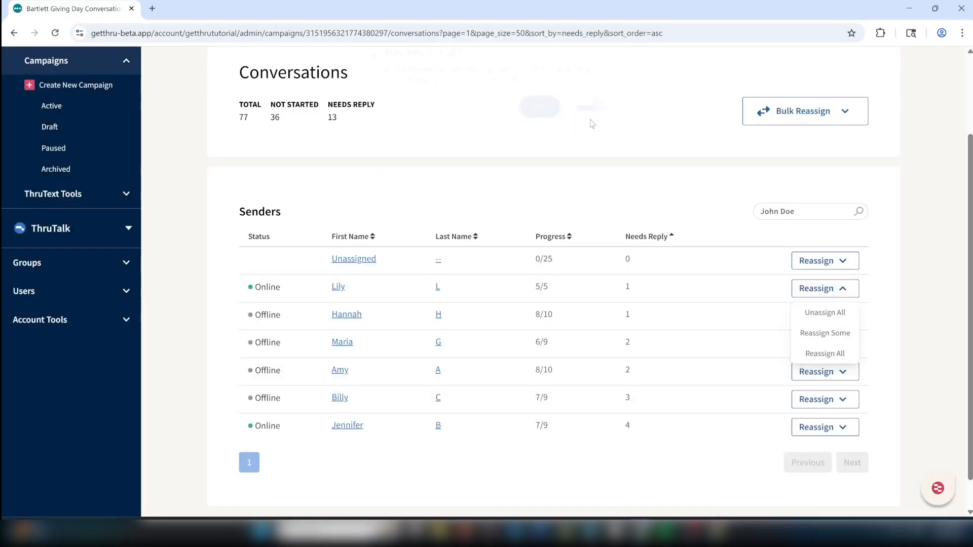
{"action": "left_click", "coordinate": [825, 334]}
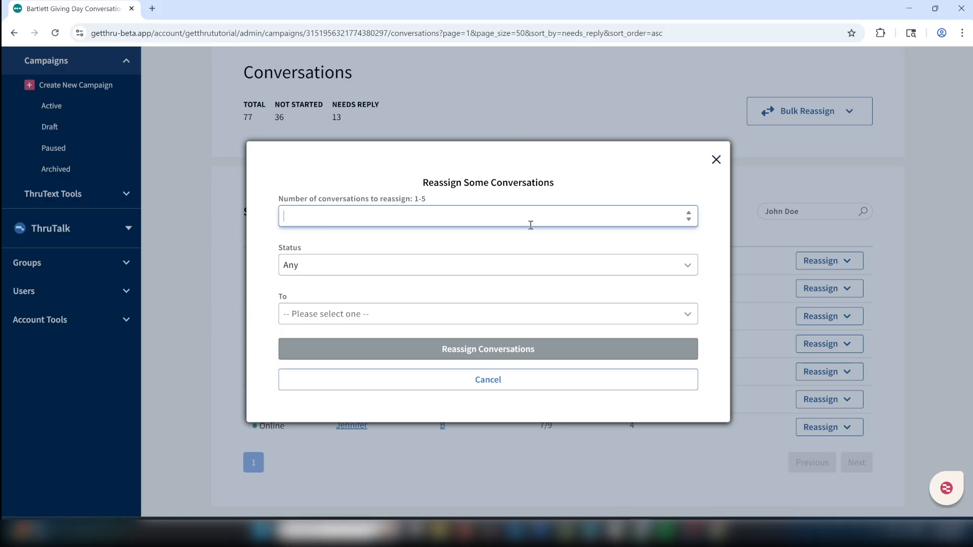
{"action": "type", "text": "2"}
{"action": "left_click", "coordinate": [691, 271]}
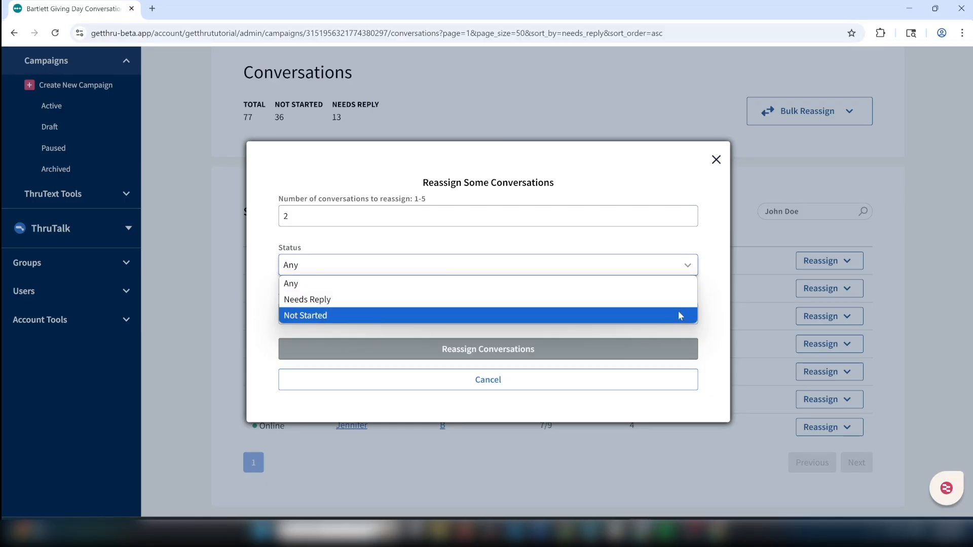
{"action": "left_click", "coordinate": [689, 271]}
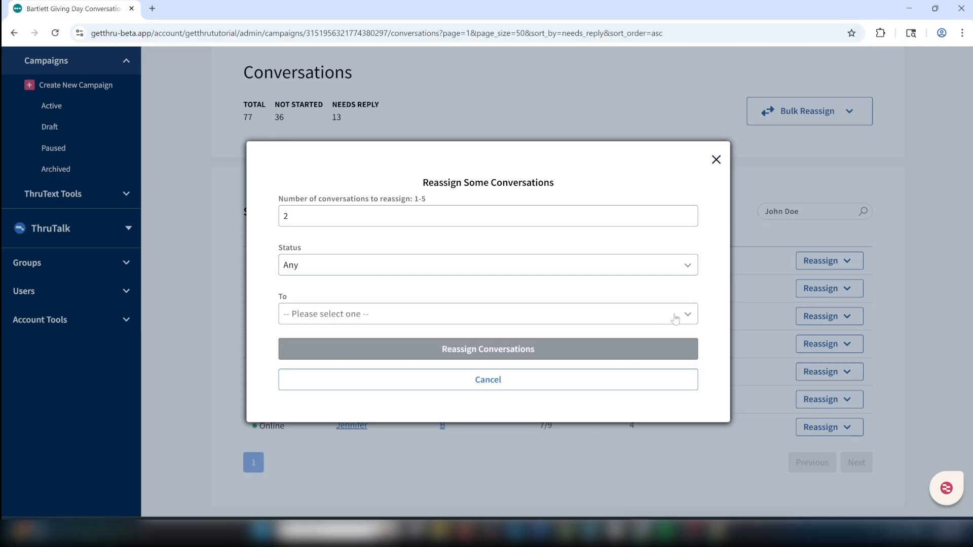
{"action": "left_click", "coordinate": [543, 379]}
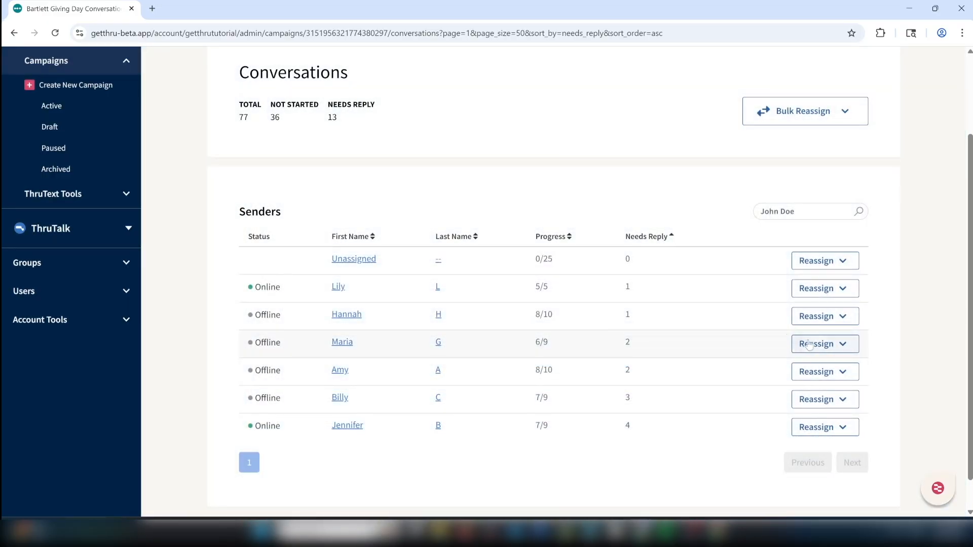
Reassign all conversations with any status from the online sender with 5/5 progress, distributing them to all users
{"action": "left_click", "coordinate": [844, 292]}
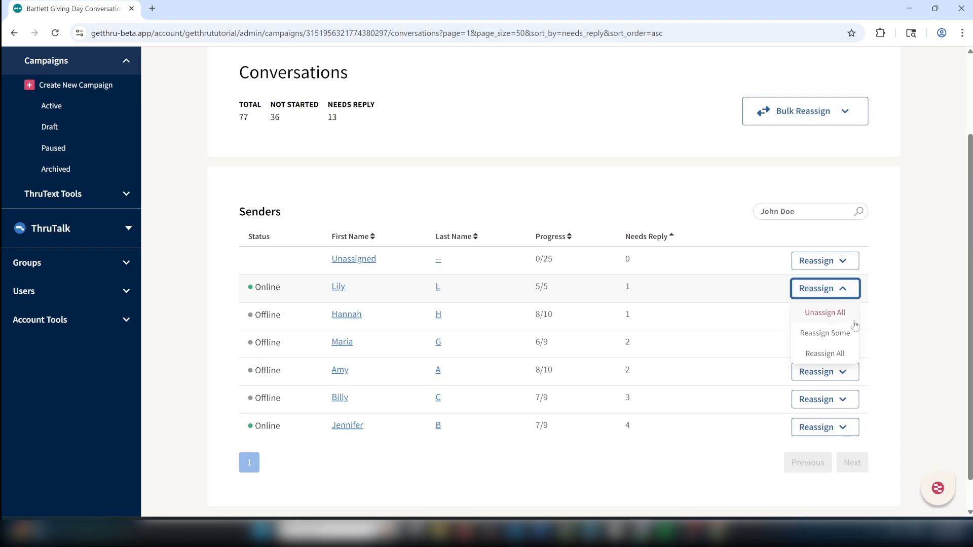
{"action": "left_click", "coordinate": [841, 354]}
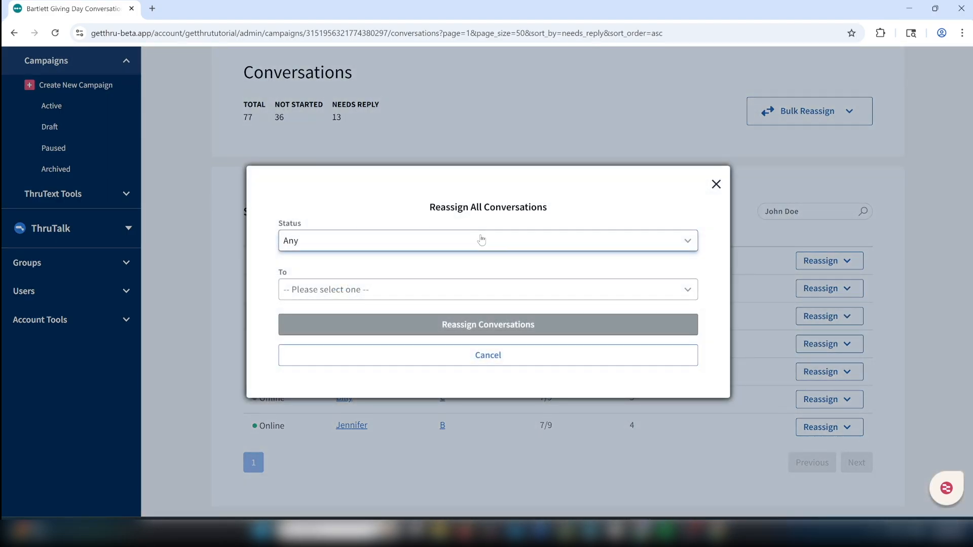
{"action": "left_click", "coordinate": [481, 240]}
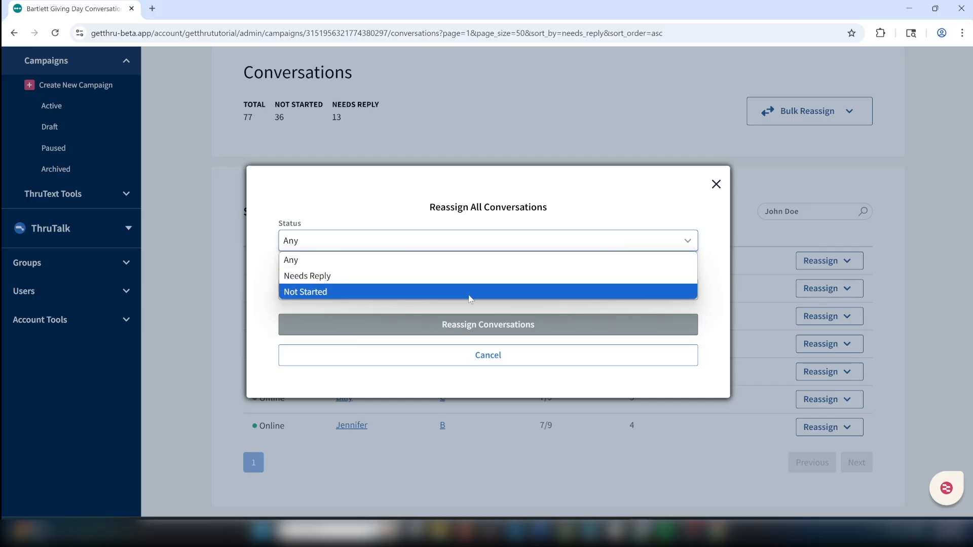
{"action": "left_click", "coordinate": [479, 255]}
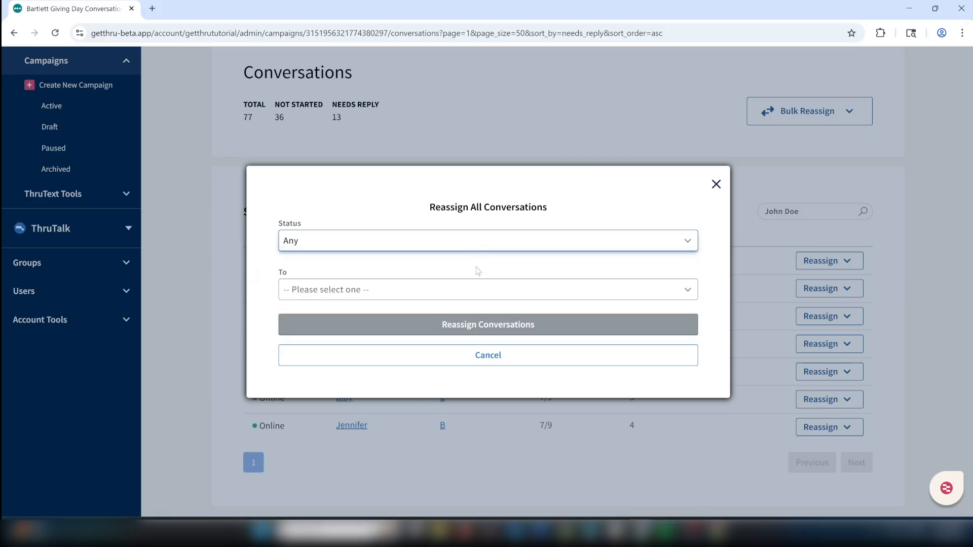
{"action": "left_click", "coordinate": [476, 289]}
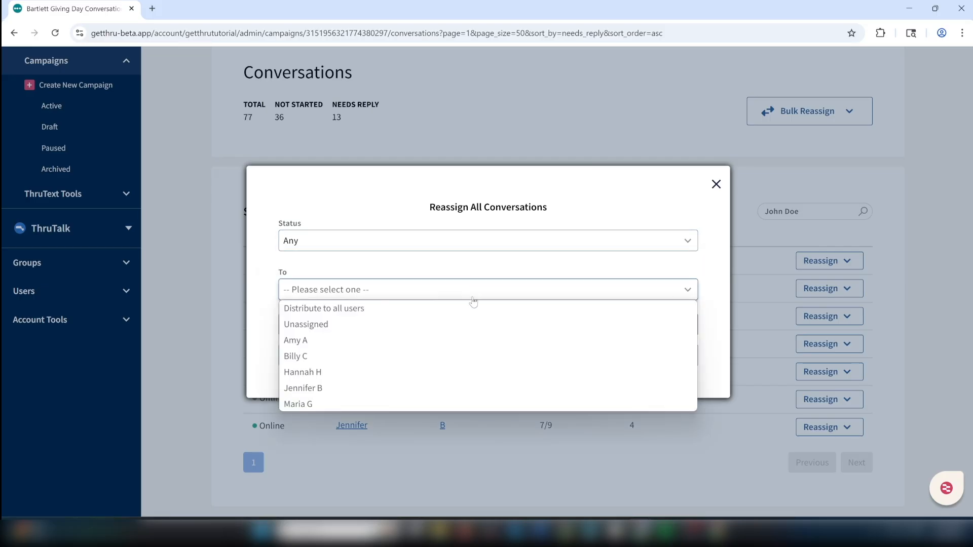
{"action": "left_click", "coordinate": [475, 266]}
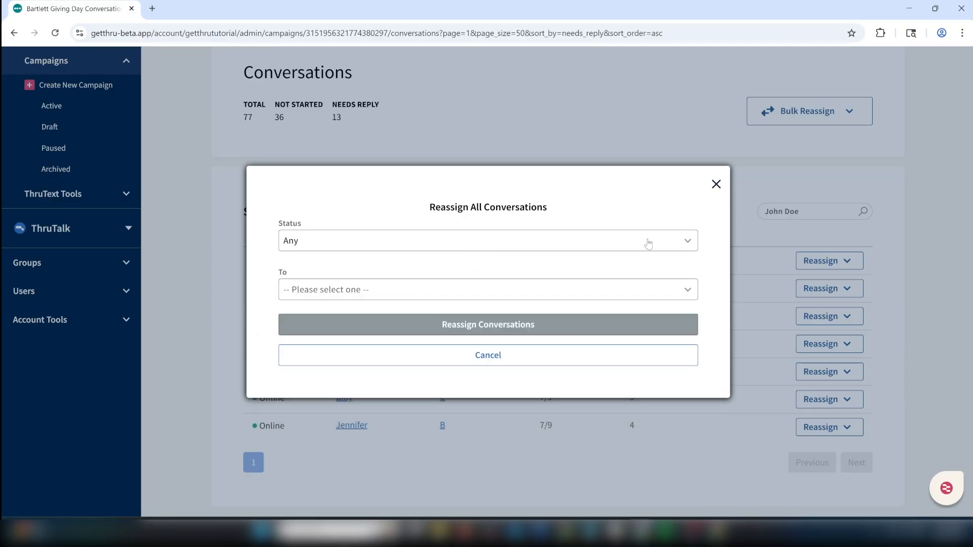
{"action": "left_click", "coordinate": [683, 246]}
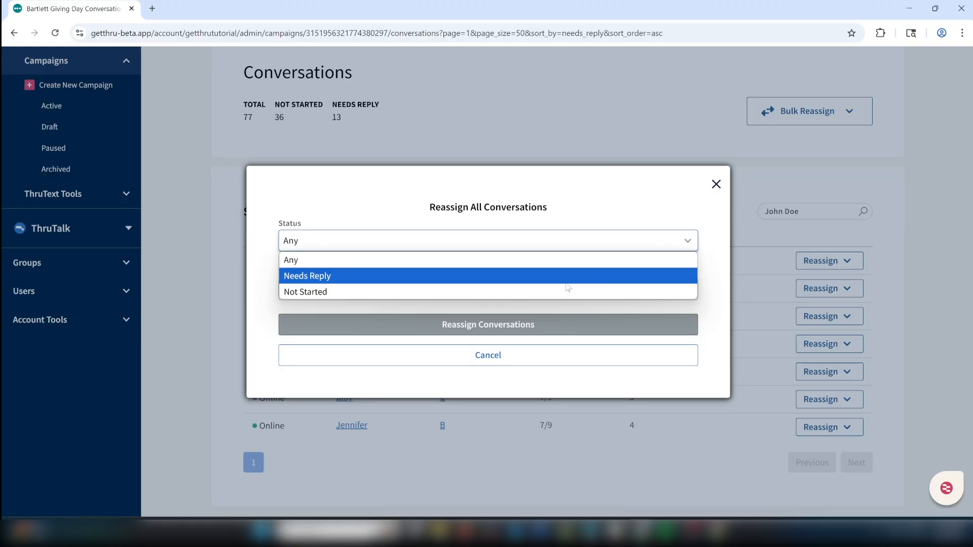
{"action": "left_click", "coordinate": [656, 257]}
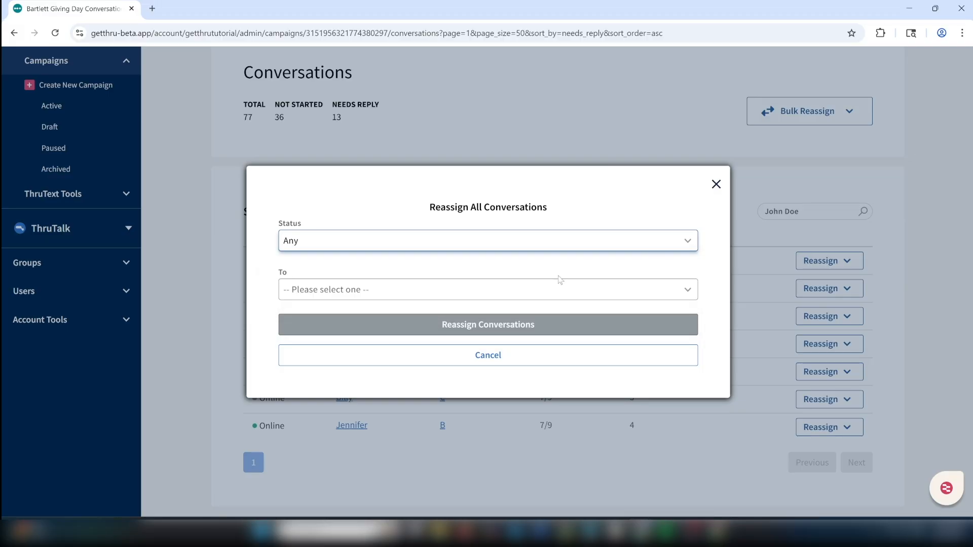
{"action": "left_click", "coordinate": [538, 292]}
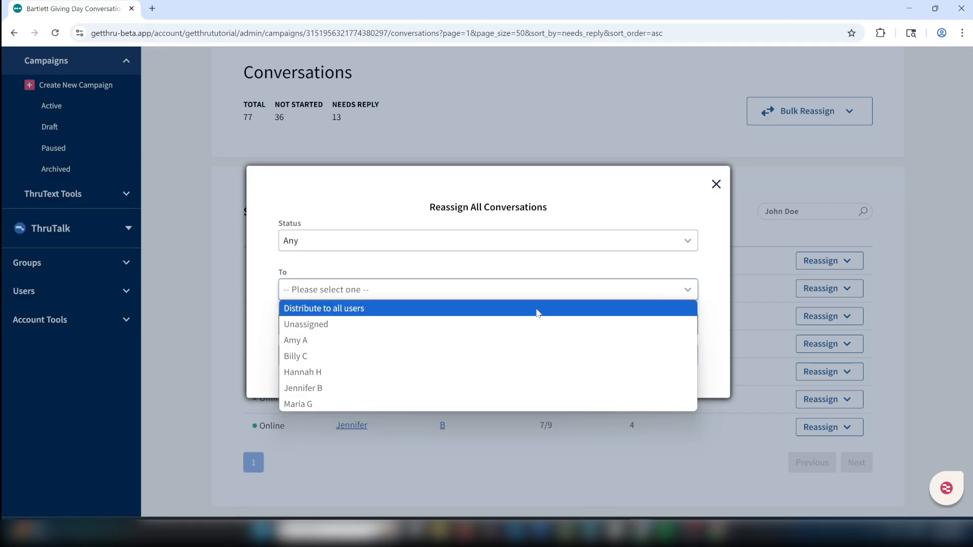
{"action": "left_click", "coordinate": [515, 306]}
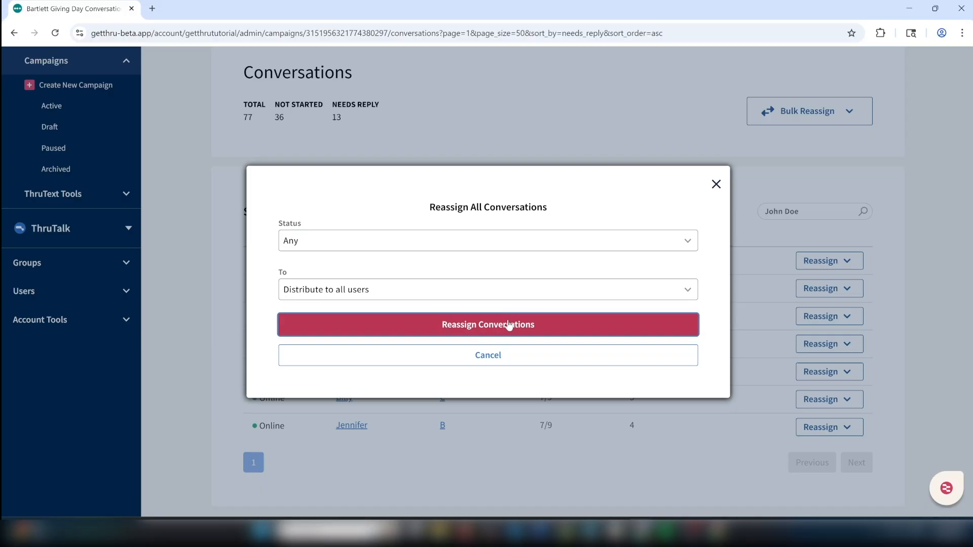
{"action": "left_click", "coordinate": [509, 325]}
View the messages of the online sender with 8/10 progress, the next sender, and the offline sender with 7/10 progress
{"action": "scroll", "coordinate": [507, 304], "scroll_direction": "down", "scroll_amount": 2}
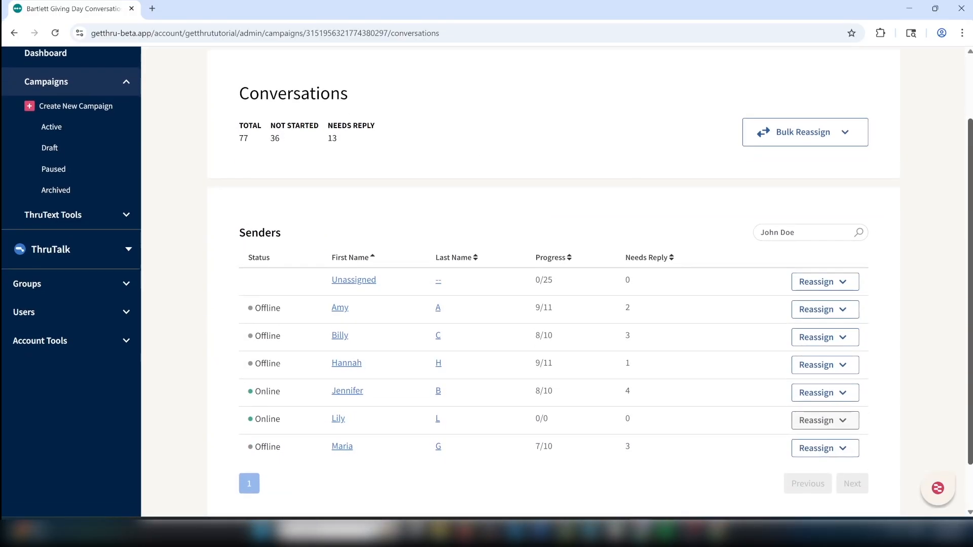
{"action": "scroll", "coordinate": [951, 390], "scroll_direction": "down", "scroll_amount": 1}
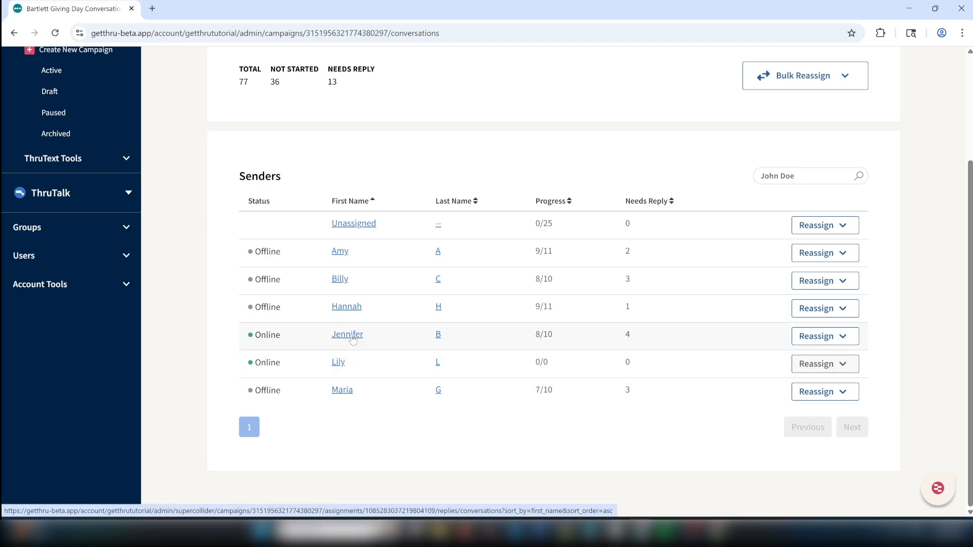
{"action": "left_click", "coordinate": [355, 335]}
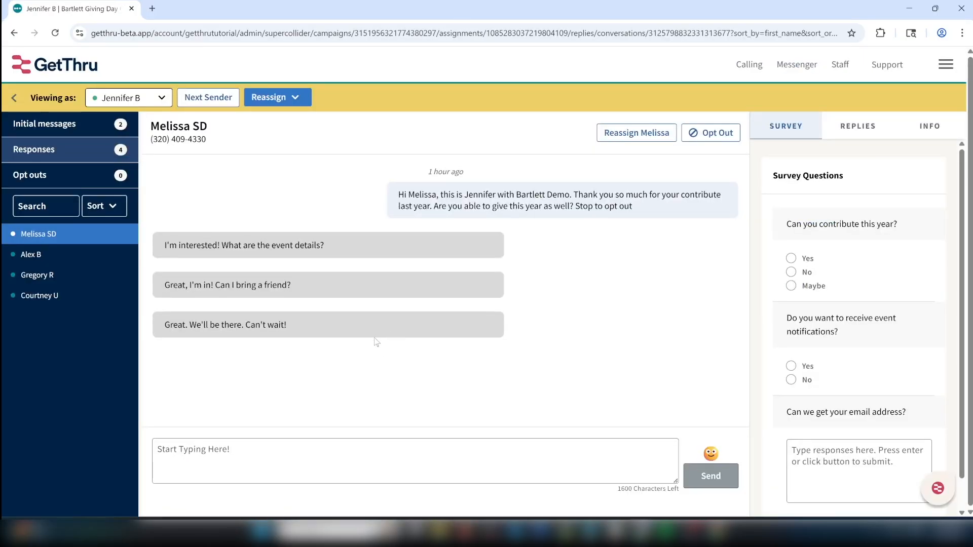
{"action": "left_click", "coordinate": [198, 102]}
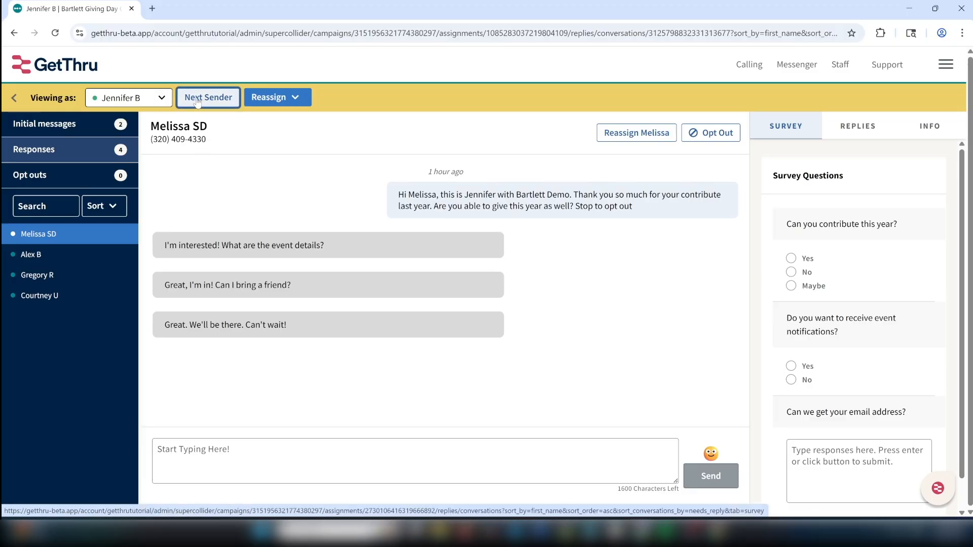
{"action": "left_click", "coordinate": [144, 99]}
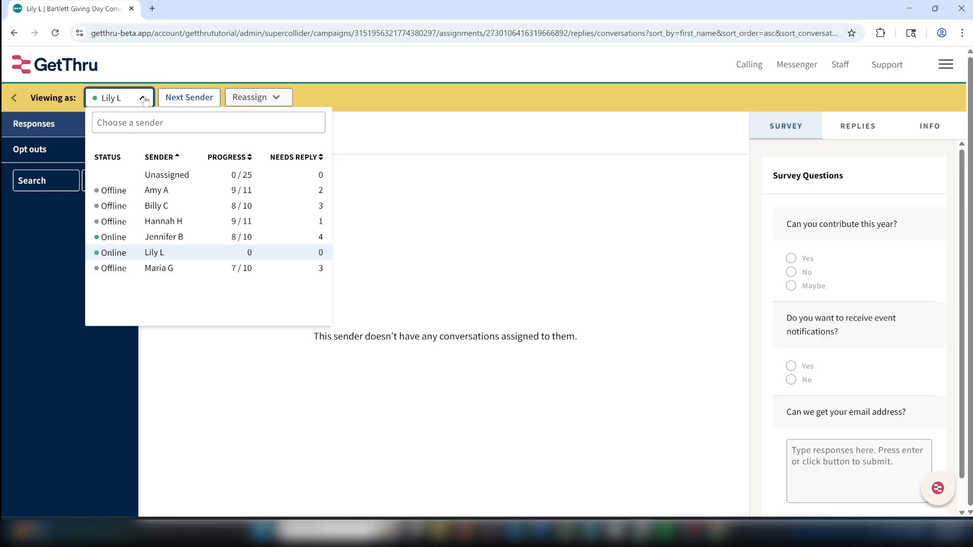
{"action": "left_click", "coordinate": [167, 273]}
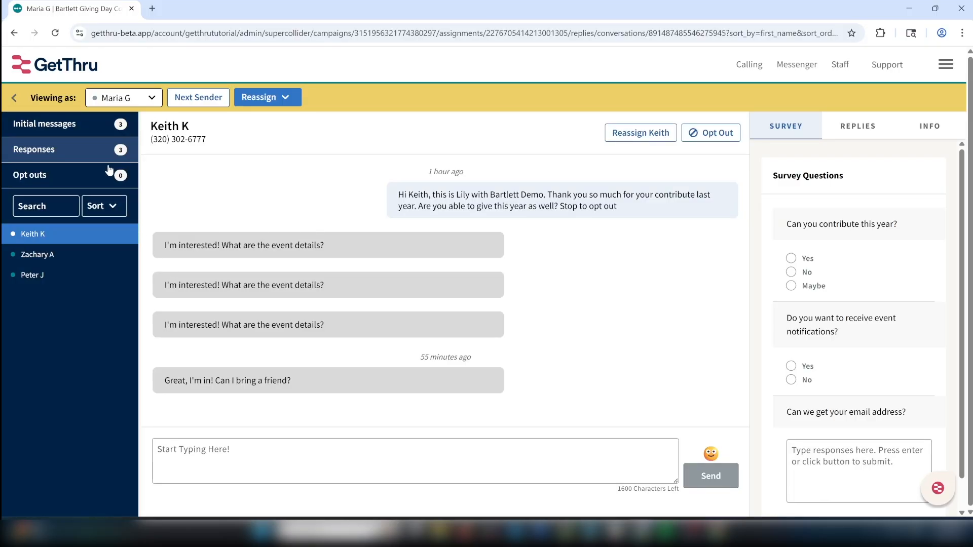
Reassign the offline sender's first initial-message conversation to the online sender without conversations, and view that recipient sender's conversations
{"action": "left_click", "coordinate": [83, 133]}
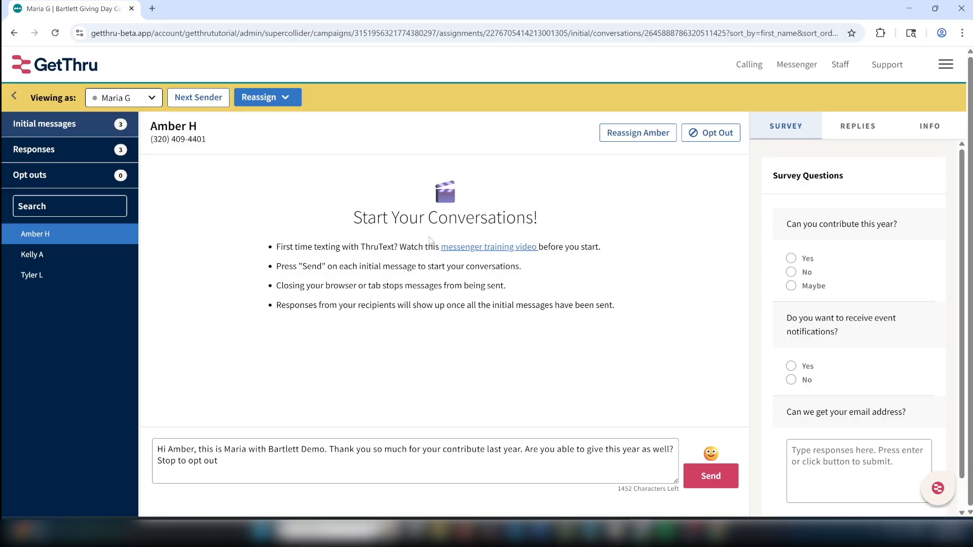
{"action": "left_click", "coordinate": [612, 138]}
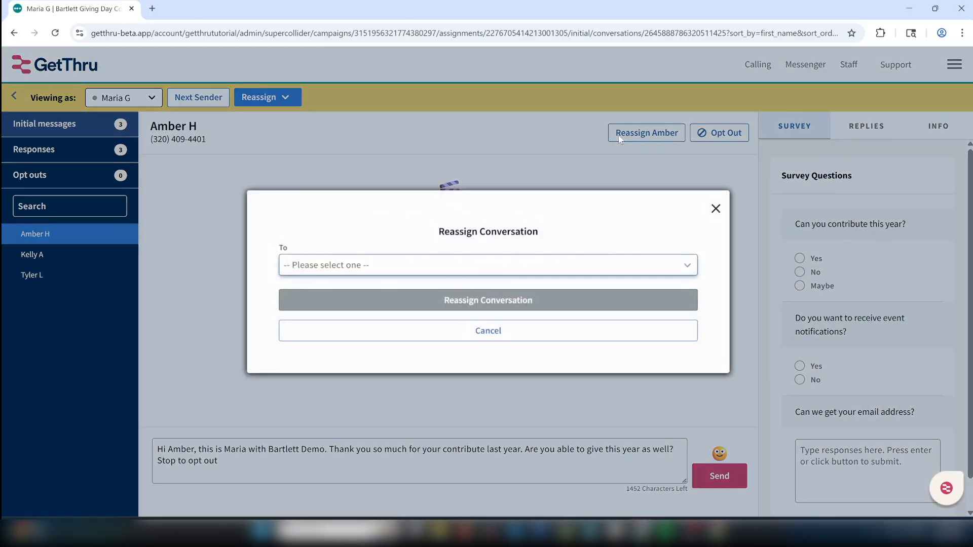
{"action": "left_click", "coordinate": [624, 266]}
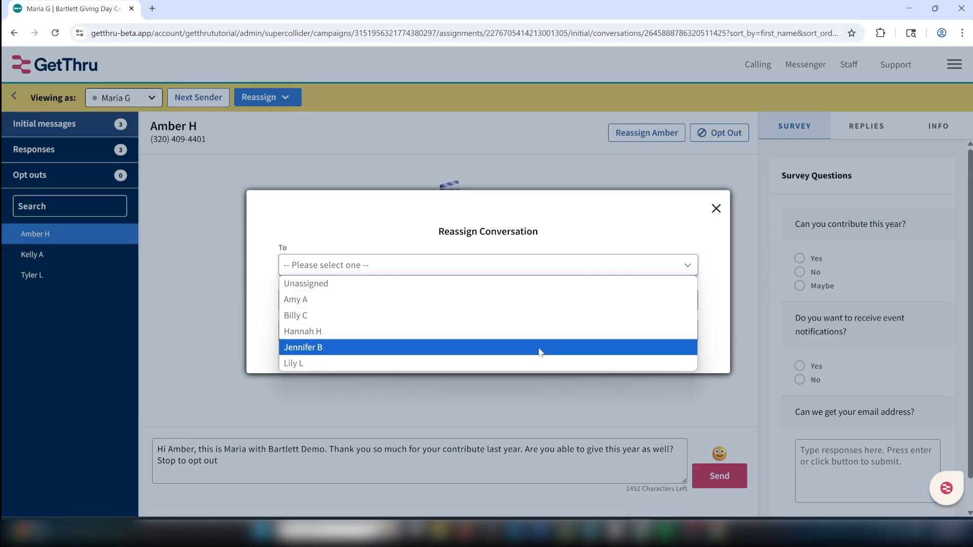
{"action": "left_click", "coordinate": [528, 363]}
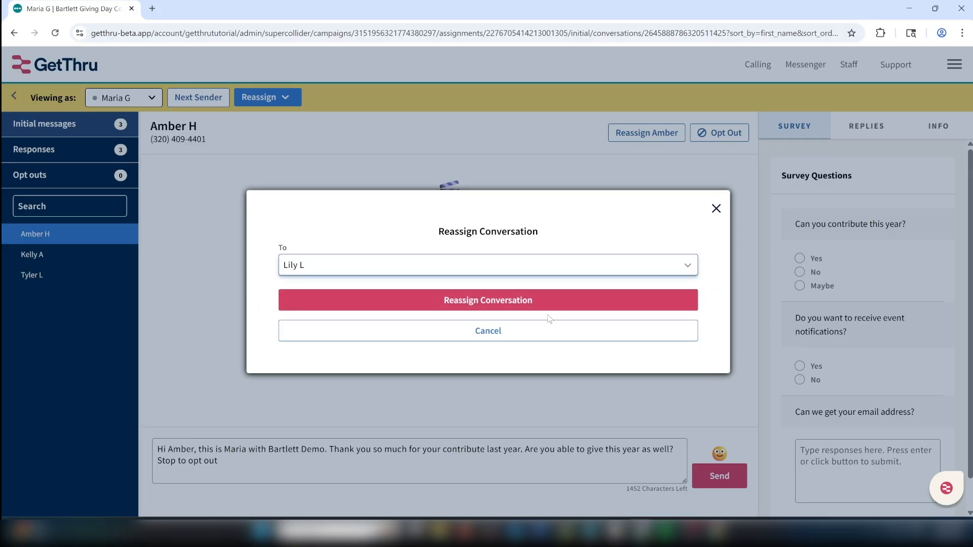
{"action": "left_click", "coordinate": [507, 305]}
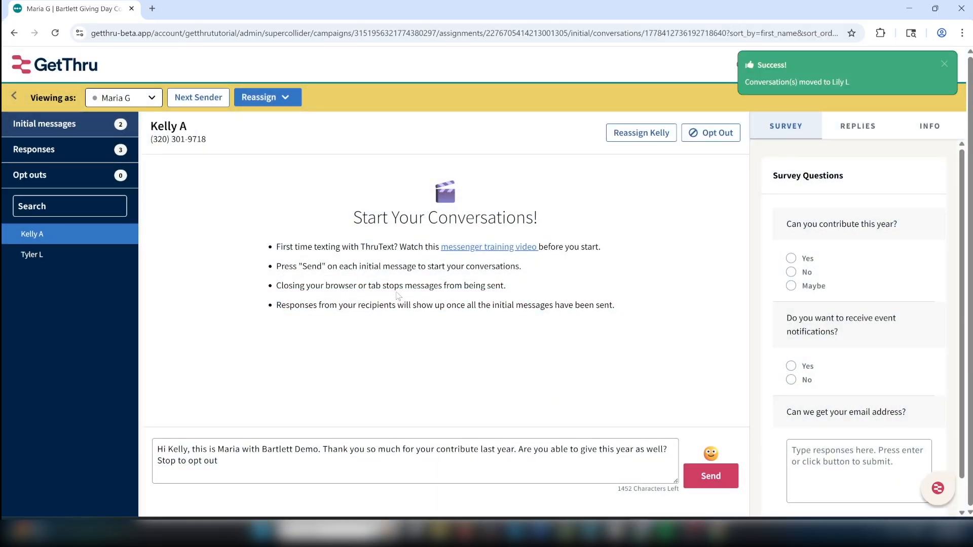
{"action": "left_click", "coordinate": [154, 103]}
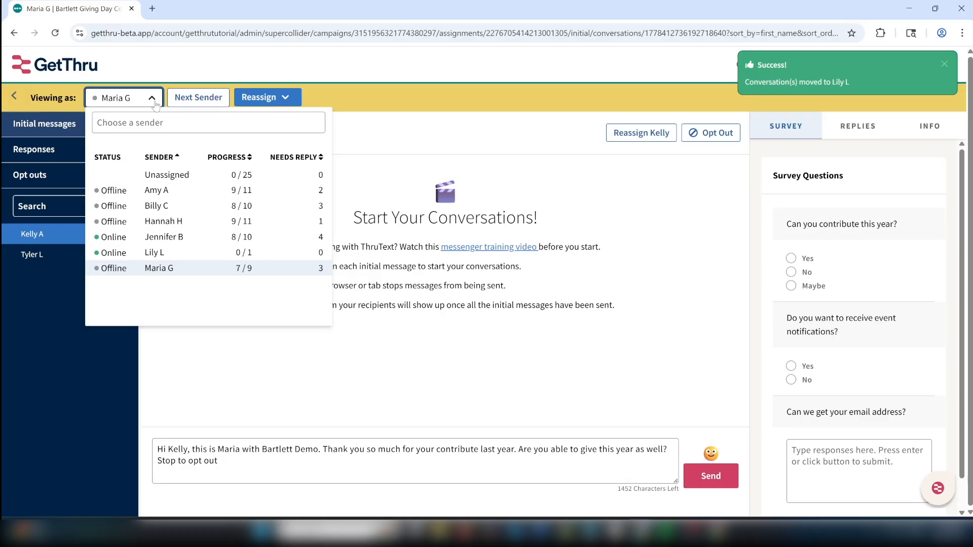
{"action": "left_click", "coordinate": [156, 255]}
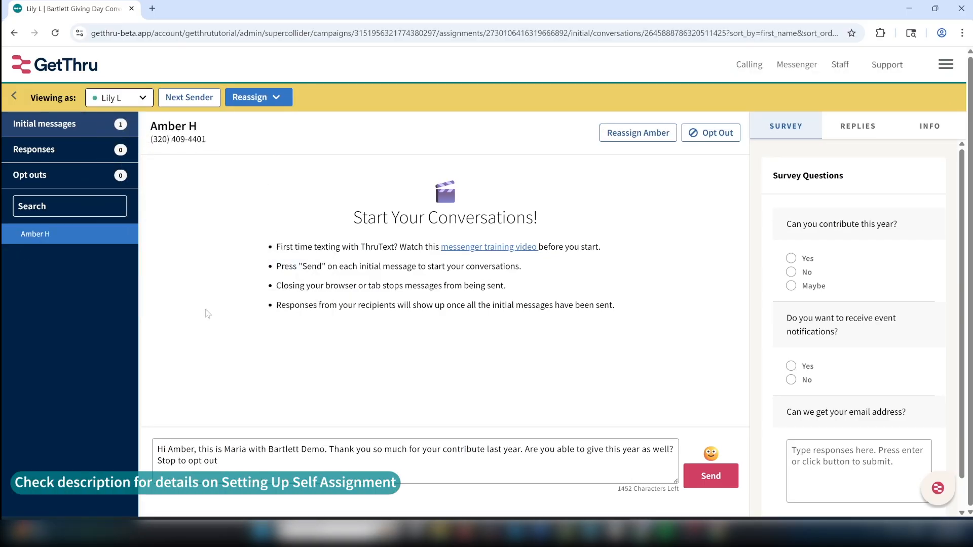